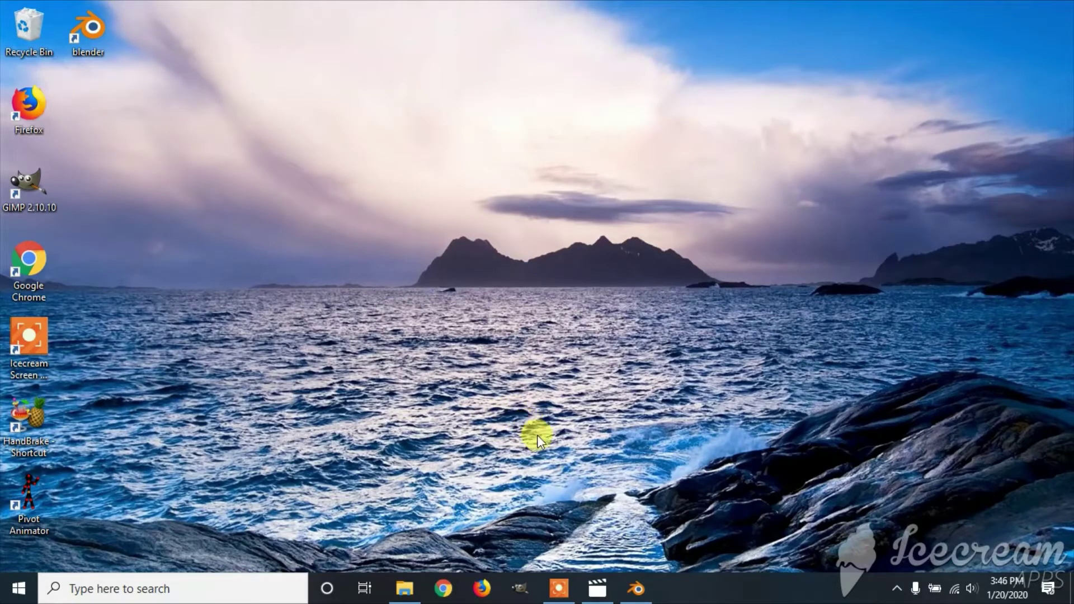
- Switch to Blender, dismiss the splash screen and add a Video Editing workspace
{"action": "left_click", "coordinate": [634, 588]}
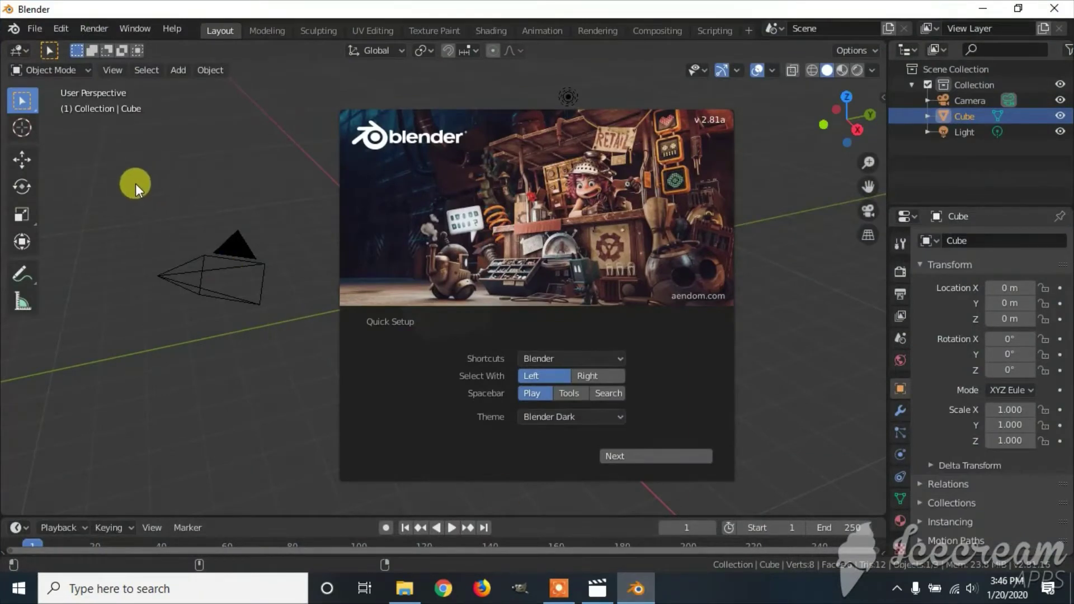
{"action": "left_click", "coordinate": [173, 181]}
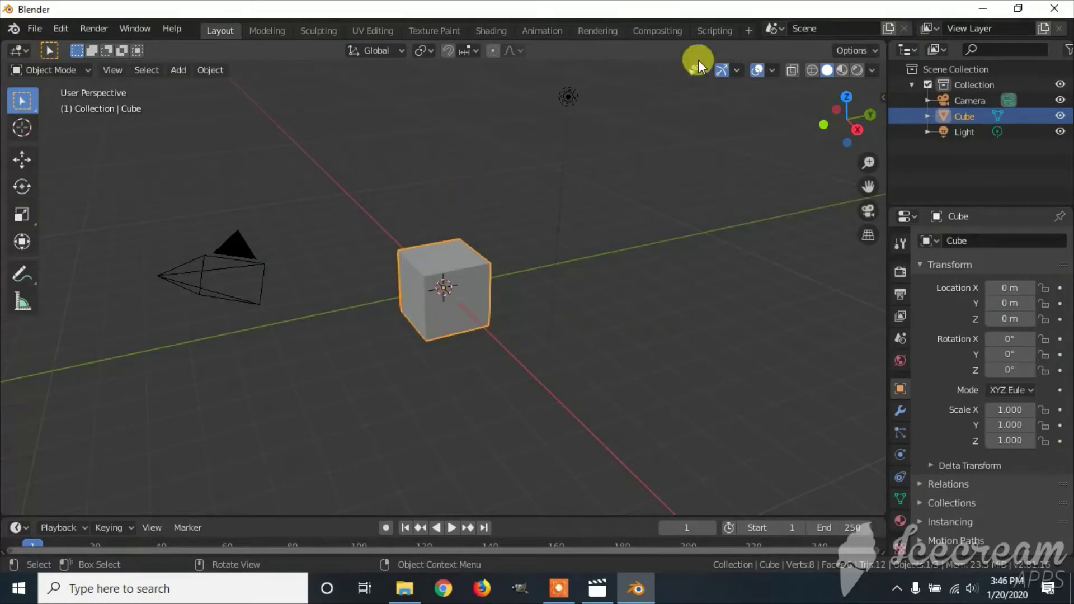
{"action": "left_click", "coordinate": [750, 27]}
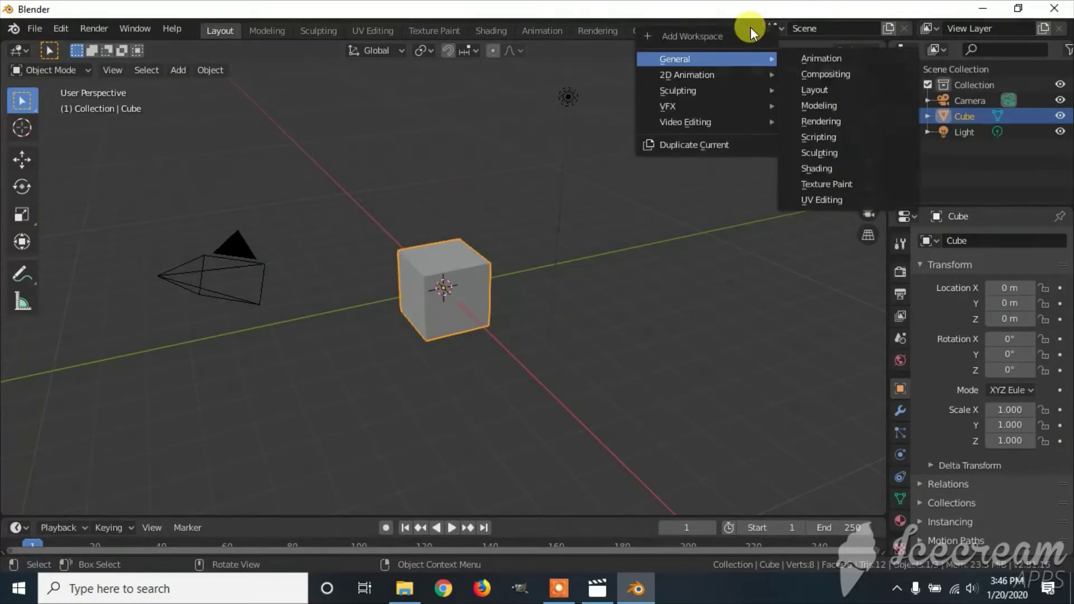
{"action": "mouse_move", "coordinate": [720, 120]}
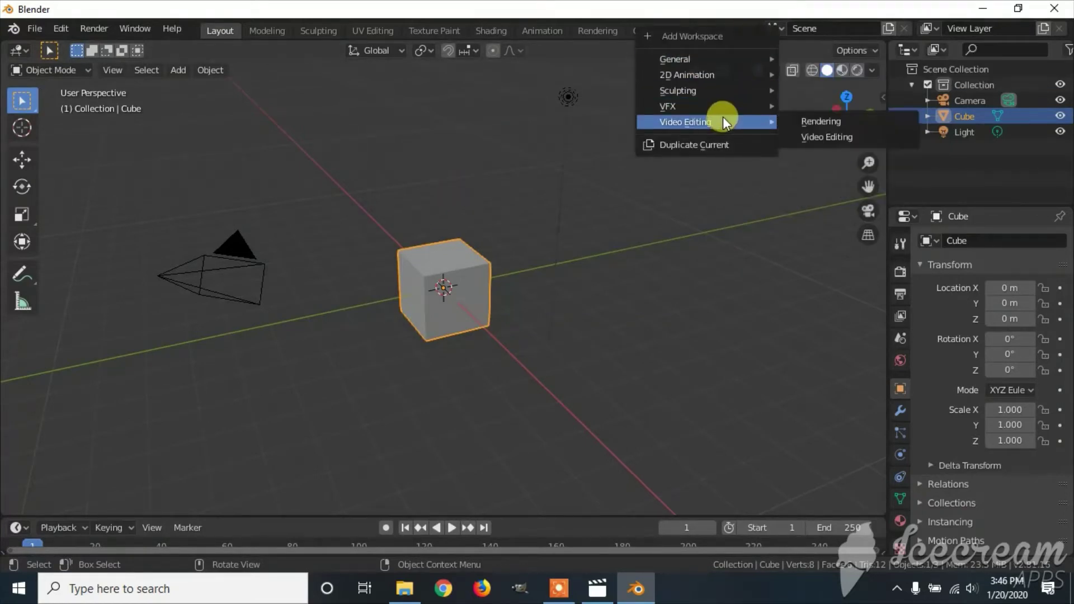
{"action": "left_click", "coordinate": [833, 134]}
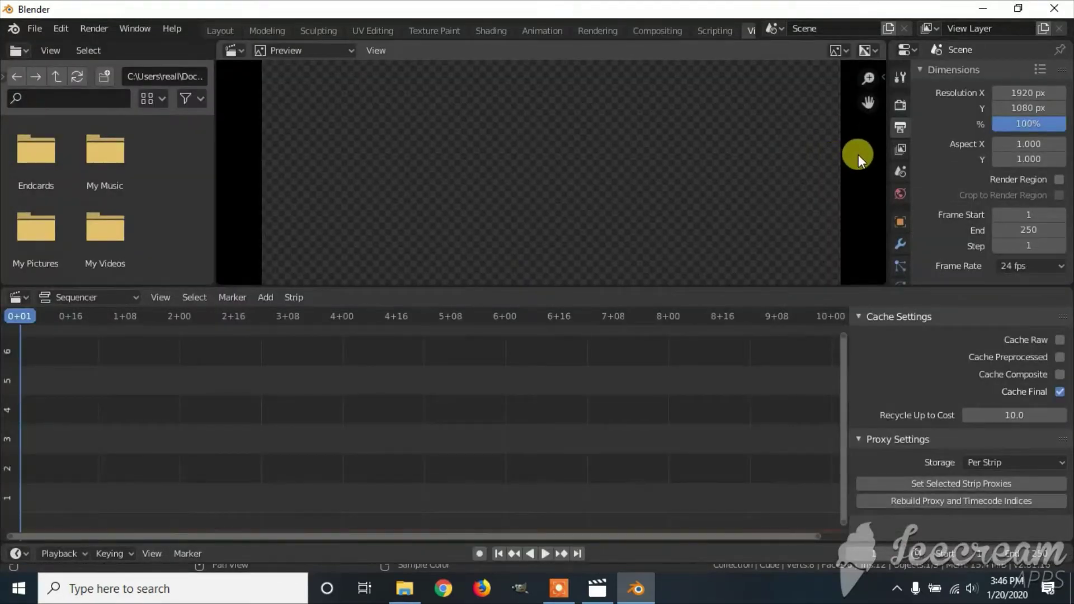
- Import the clip 20200120_151236 from File Explorer's Lego videos folder into channel 1 at the start of the sequencer
{"action": "left_click", "coordinate": [405, 588]}
{"action": "double_click", "coordinate": [856, 17]}
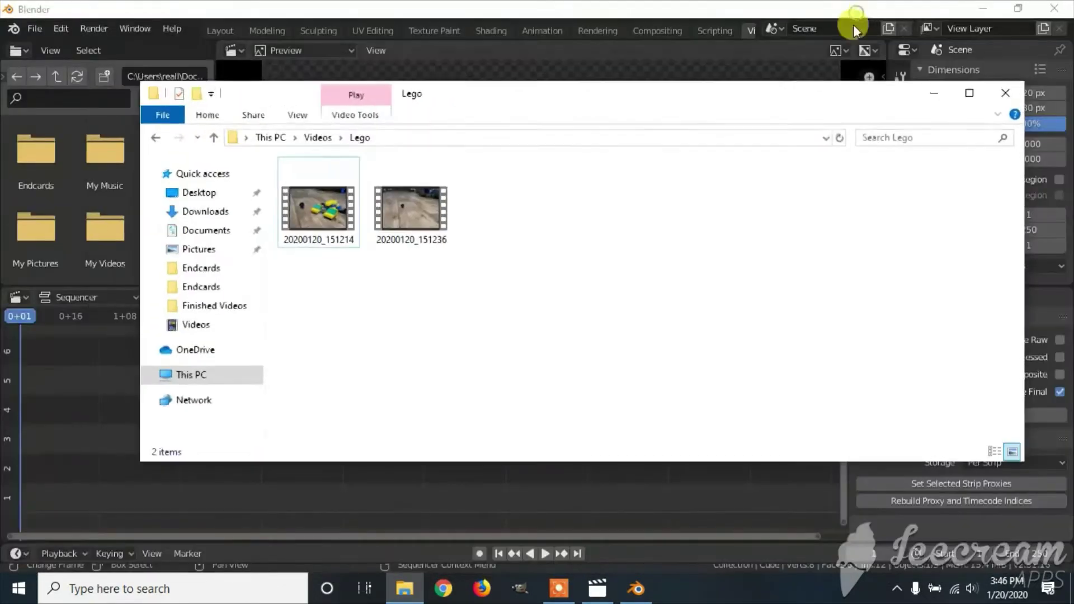
{"action": "left_click_drag", "start_coordinate": [803, 95], "coordinate": [847, 78]}
{"action": "left_click_drag", "start_coordinate": [473, 198], "coordinate": [79, 497]}
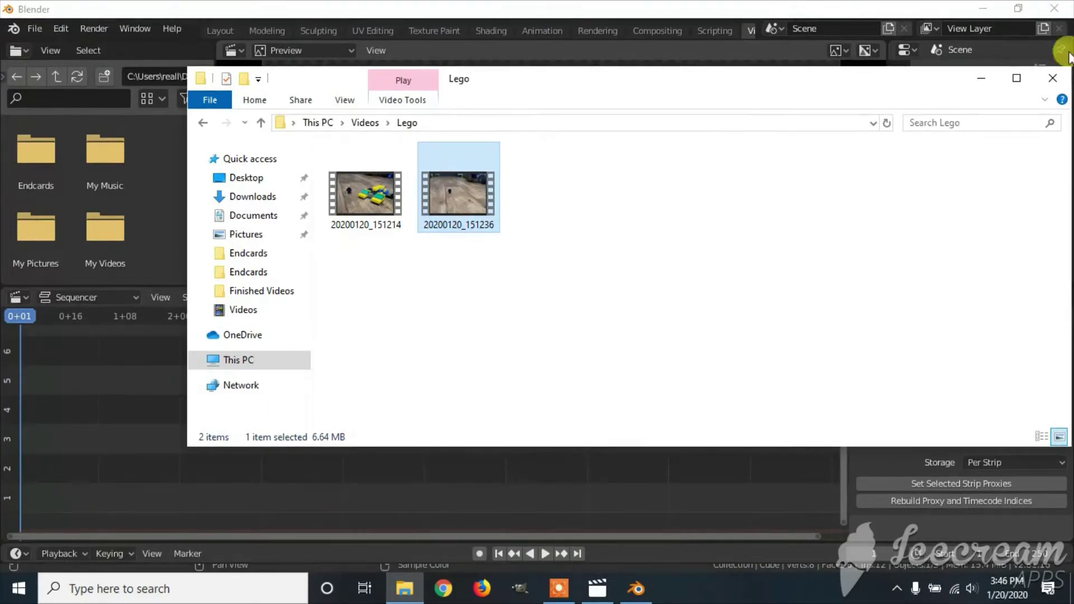
{"action": "left_click", "coordinate": [981, 77]}
- Enable Reverse Frames for the 20200120_151236 video strip in channel 2
{"action": "left_click", "coordinate": [309, 474]}
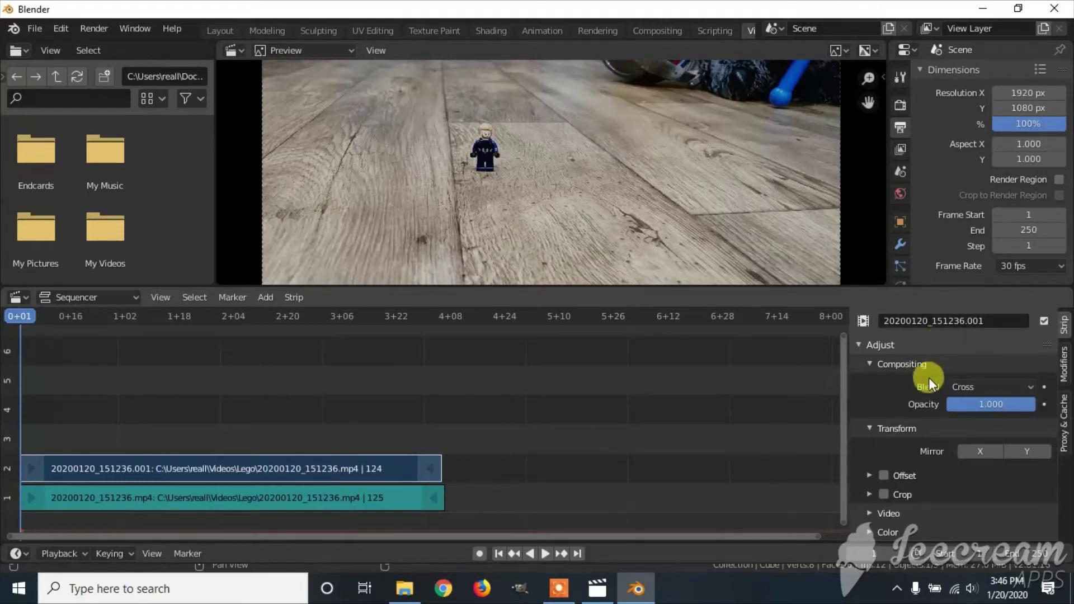
{"action": "left_click", "coordinate": [879, 513]}
{"action": "scroll", "coordinate": [973, 481], "scroll_direction": "down", "scroll_amount": 3}
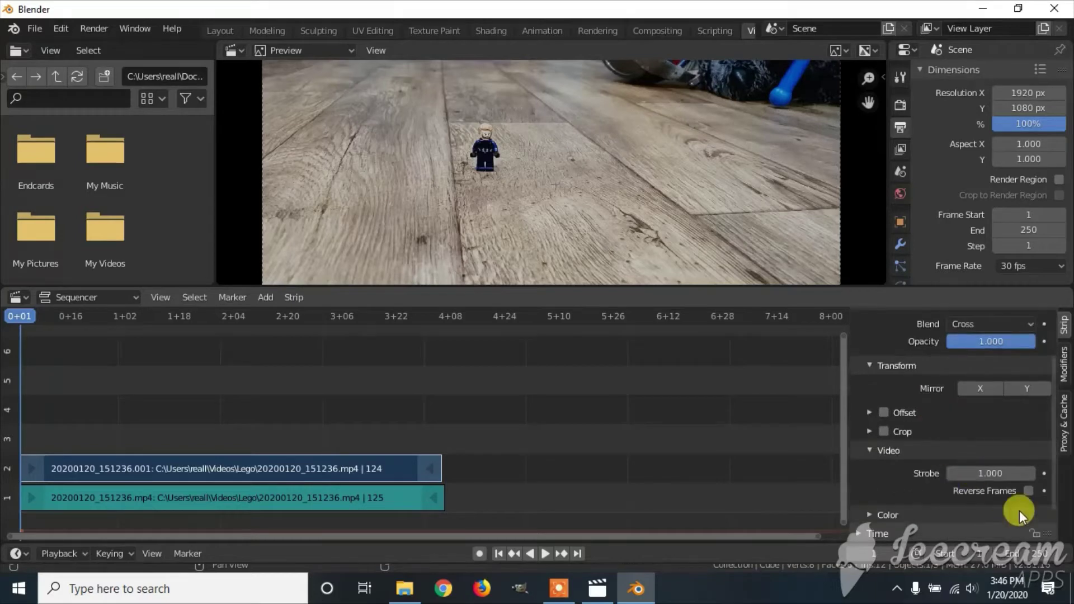
{"action": "left_click", "coordinate": [1027, 492]}
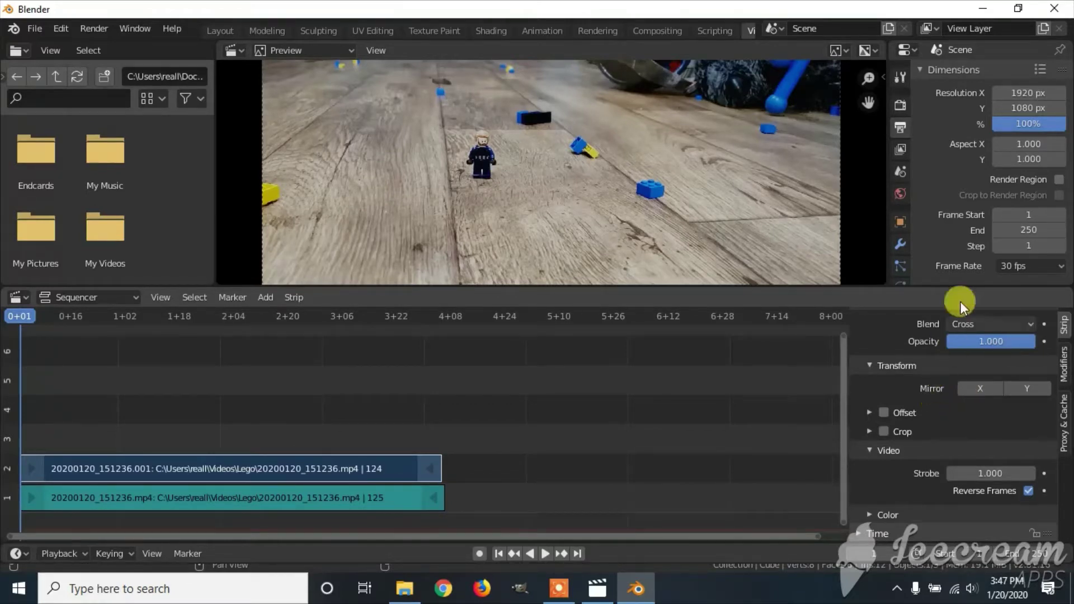
- Set the render output path to the Desktop folder with the file name "Lego reverse"
{"action": "scroll", "coordinate": [942, 157], "scroll_direction": "down", "scroll_amount": 5}
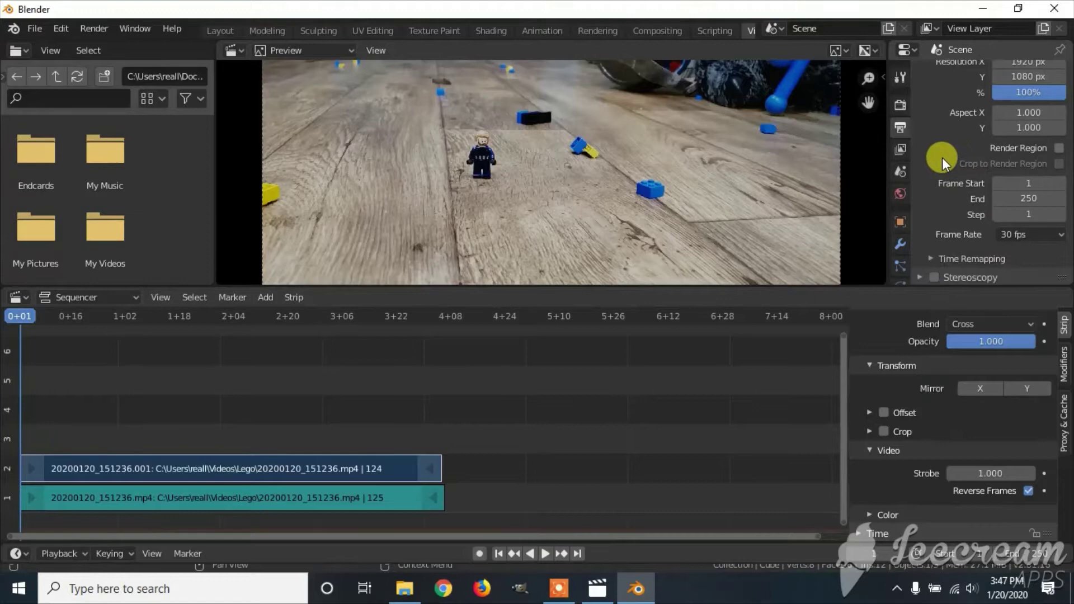
{"action": "scroll", "coordinate": [957, 197], "scroll_direction": "down", "scroll_amount": 1}
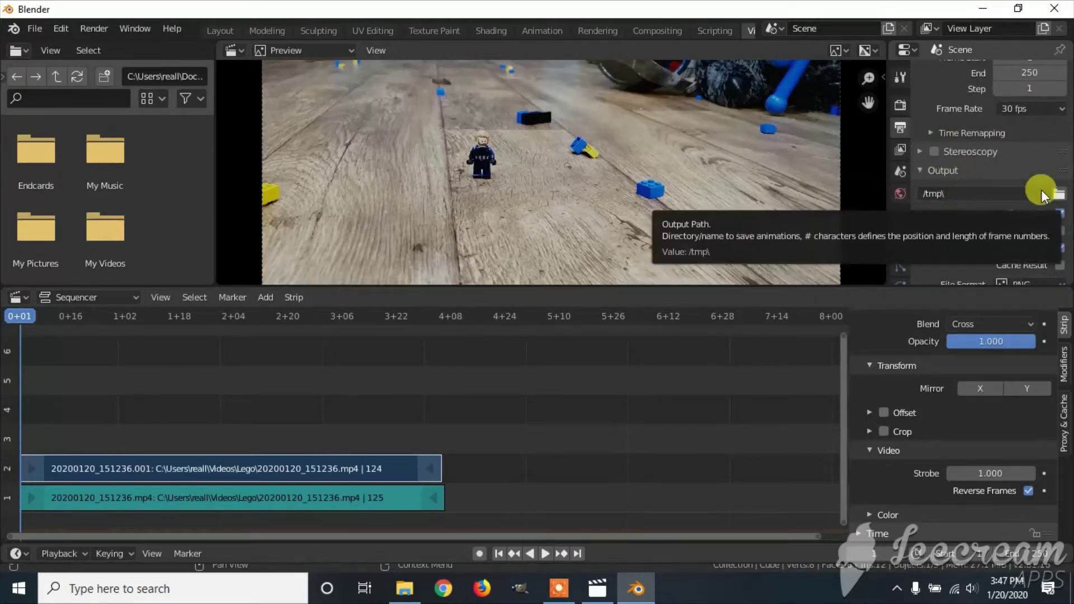
{"action": "left_click", "coordinate": [1057, 195]}
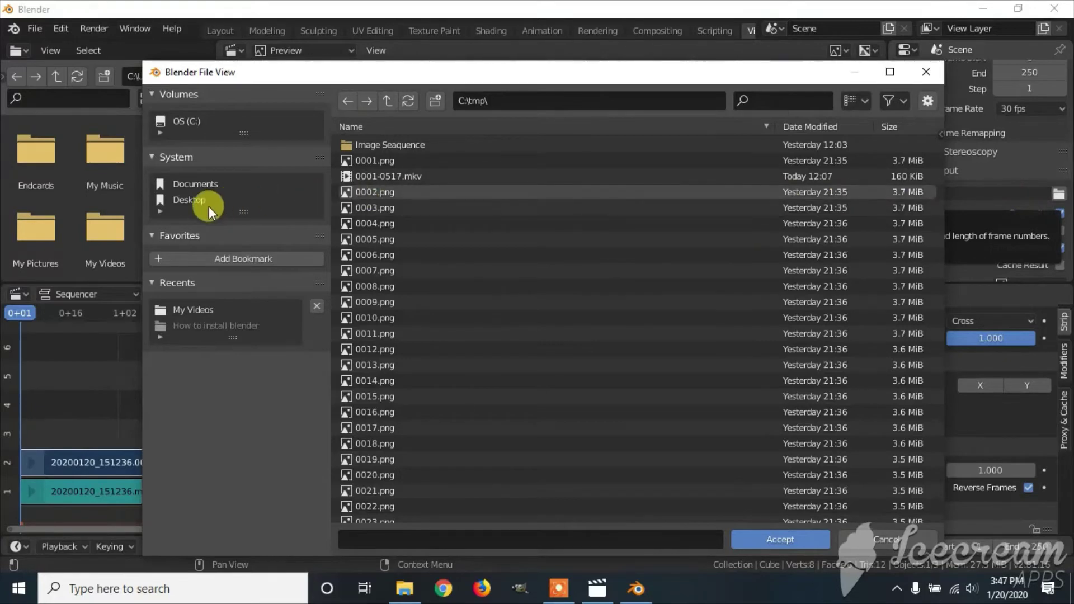
{"action": "left_click", "coordinate": [196, 200]}
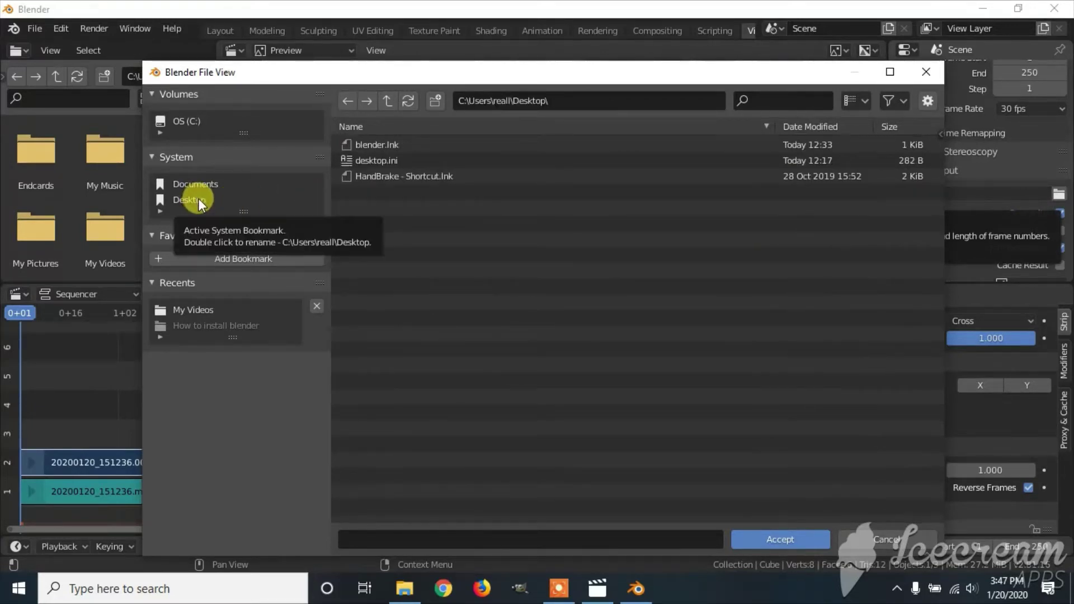
{"action": "left_click", "coordinate": [401, 537]}
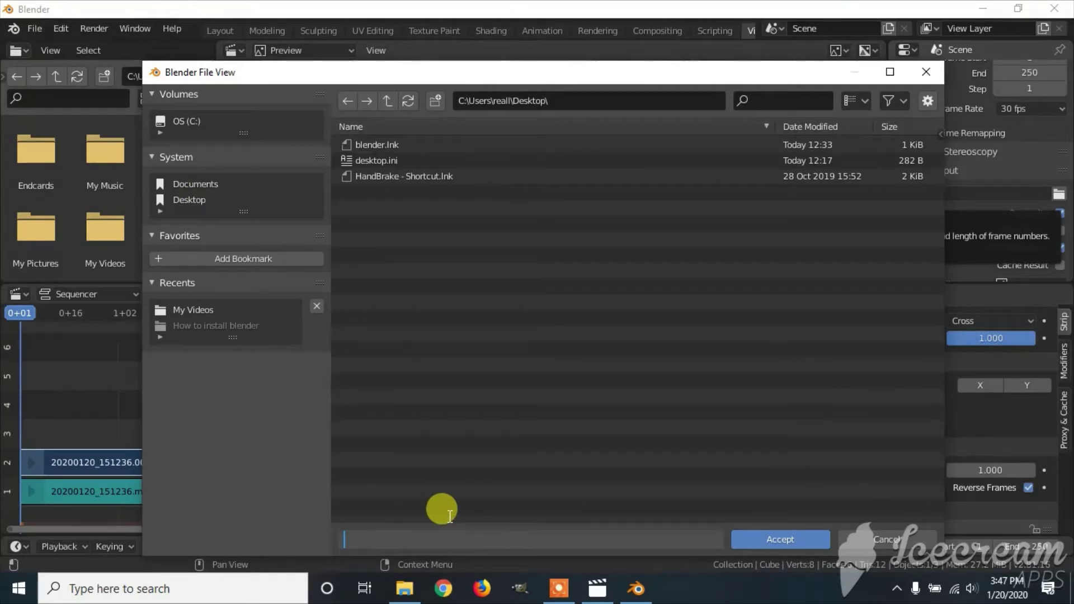
{"action": "type", "text": "Lego reverse"}
{"action": "key", "text": "Return"}
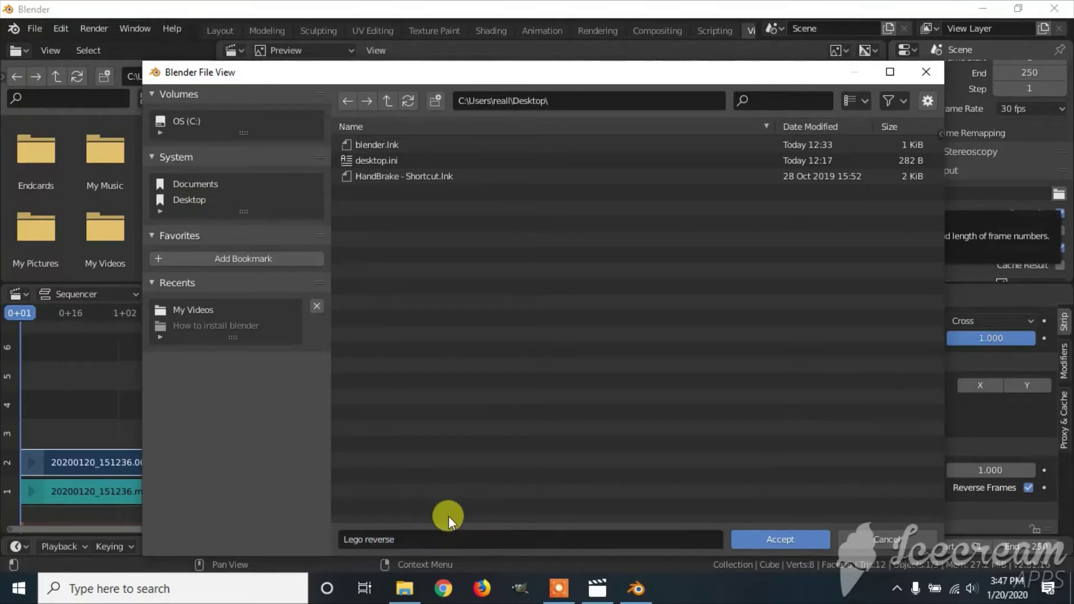
{"action": "left_click", "coordinate": [762, 541]}
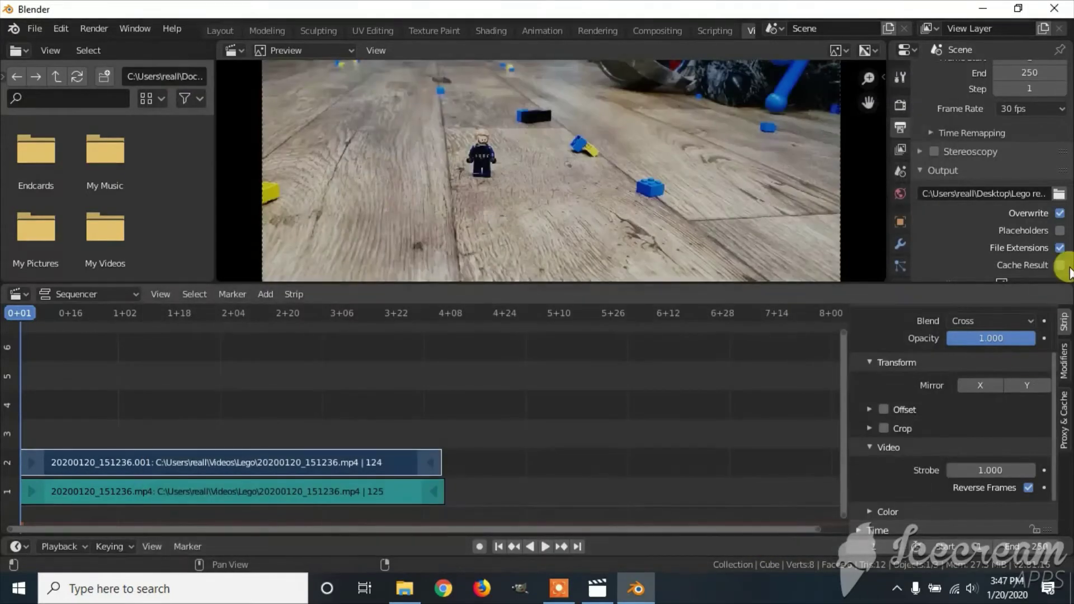
- Set the output file format to FFmpeg video and the encoding container to MPEG-4
{"action": "scroll", "coordinate": [971, 218], "scroll_direction": "down", "scroll_amount": 3}
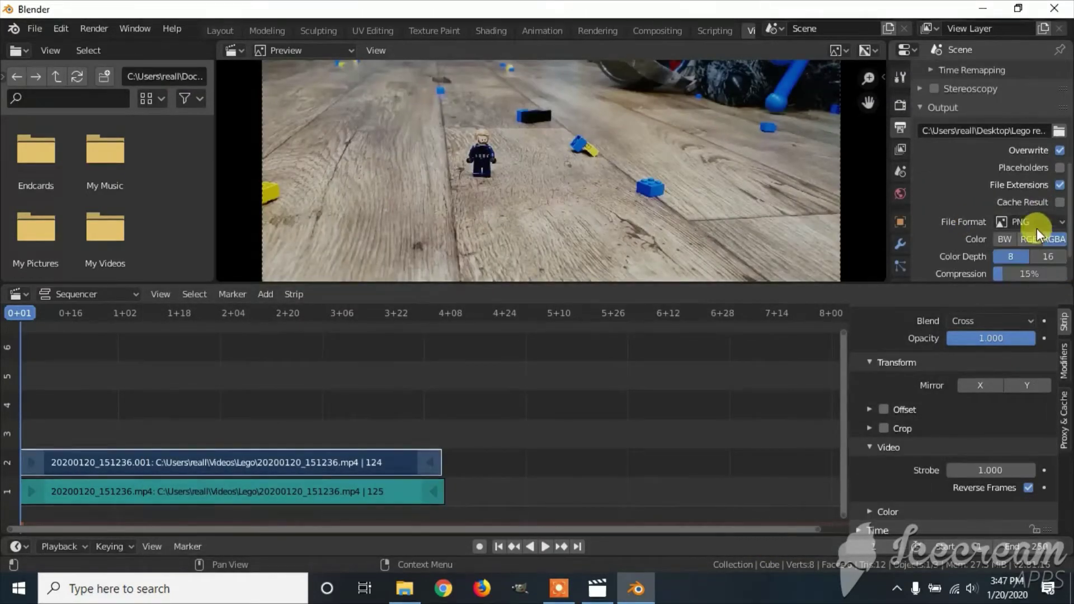
{"action": "left_click", "coordinate": [1021, 220]}
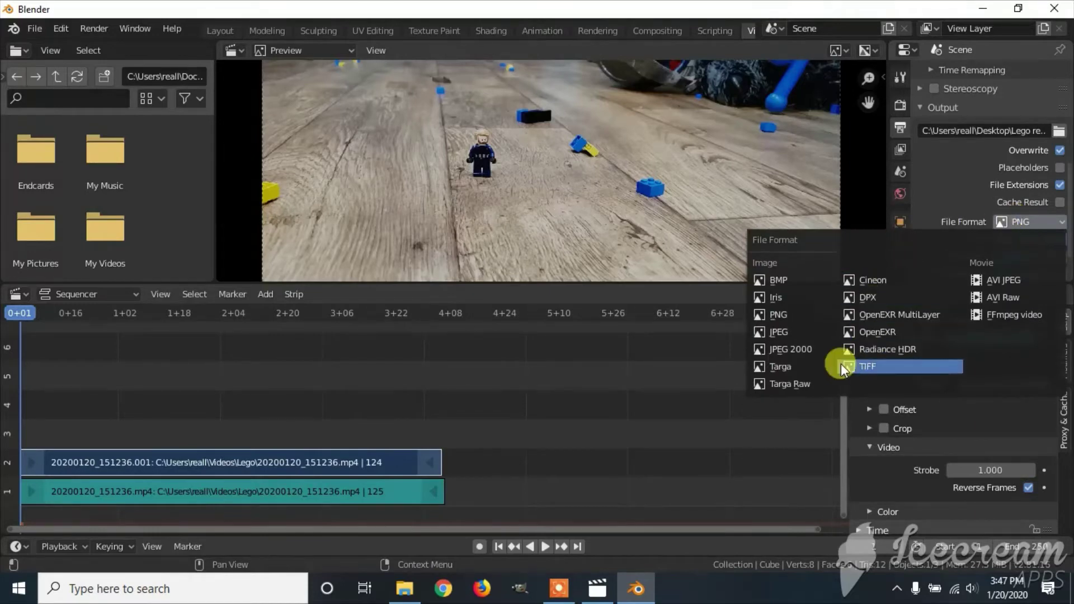
{"action": "left_click", "coordinate": [1024, 322]}
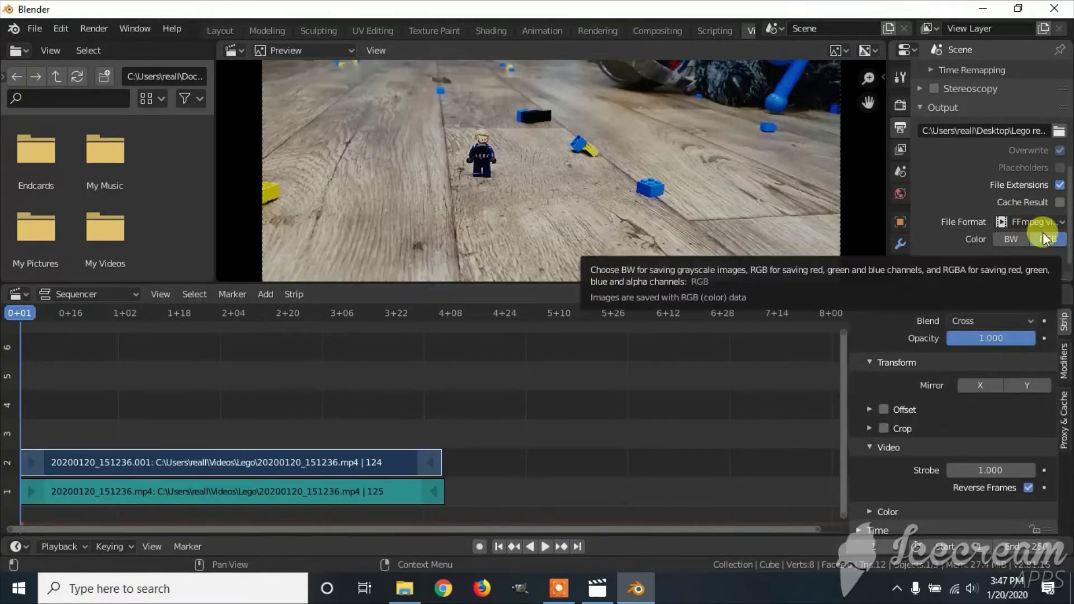
{"action": "scroll", "coordinate": [1004, 211], "scroll_direction": "down", "scroll_amount": 1}
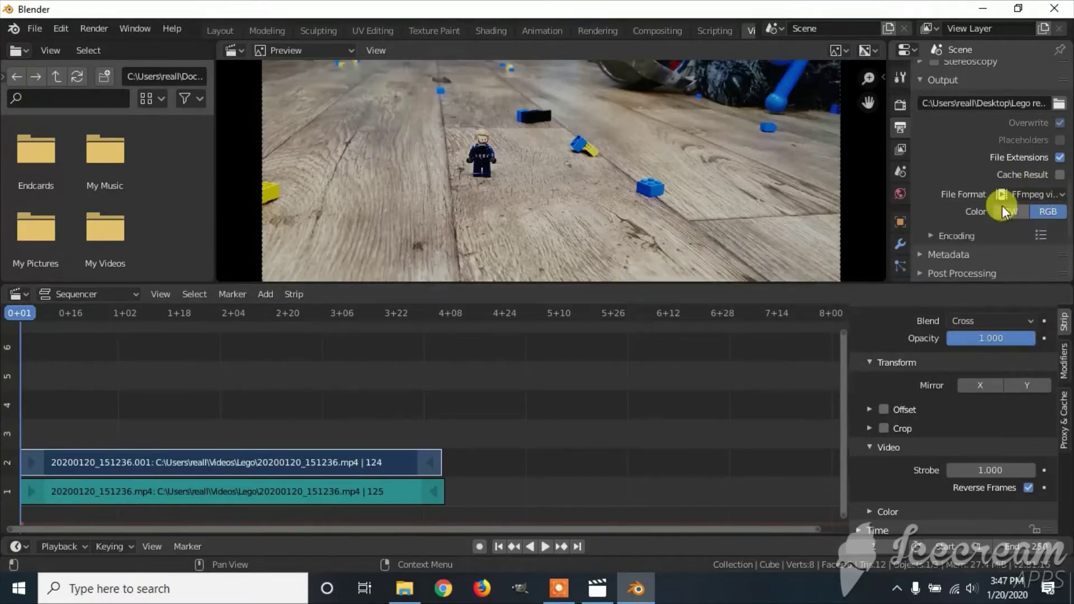
{"action": "left_click", "coordinate": [935, 236]}
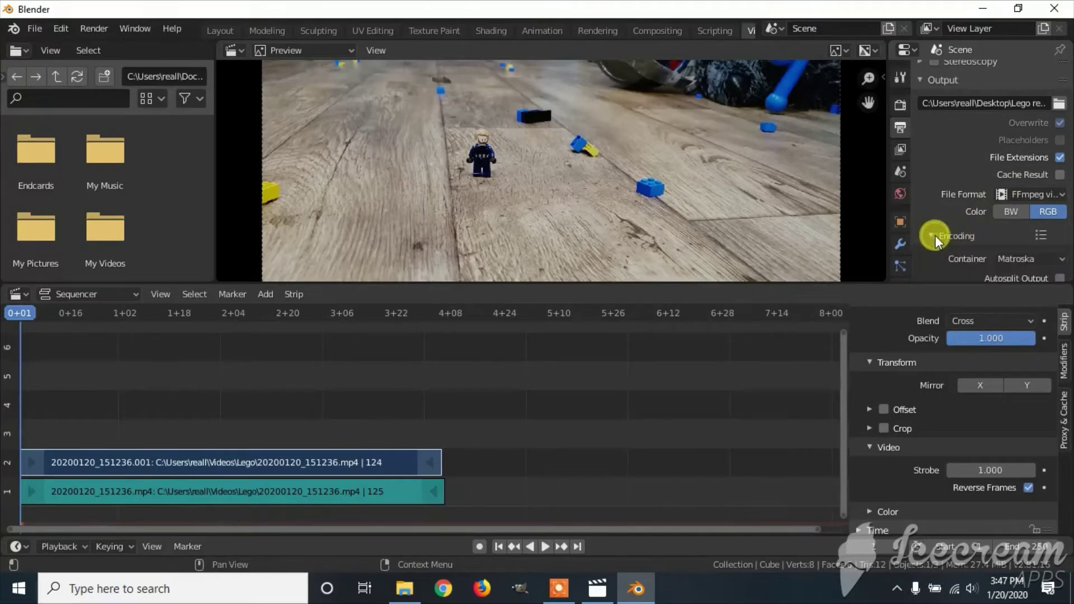
{"action": "scroll", "coordinate": [973, 212], "scroll_direction": "down", "scroll_amount": 1}
{"action": "left_click", "coordinate": [1044, 228]}
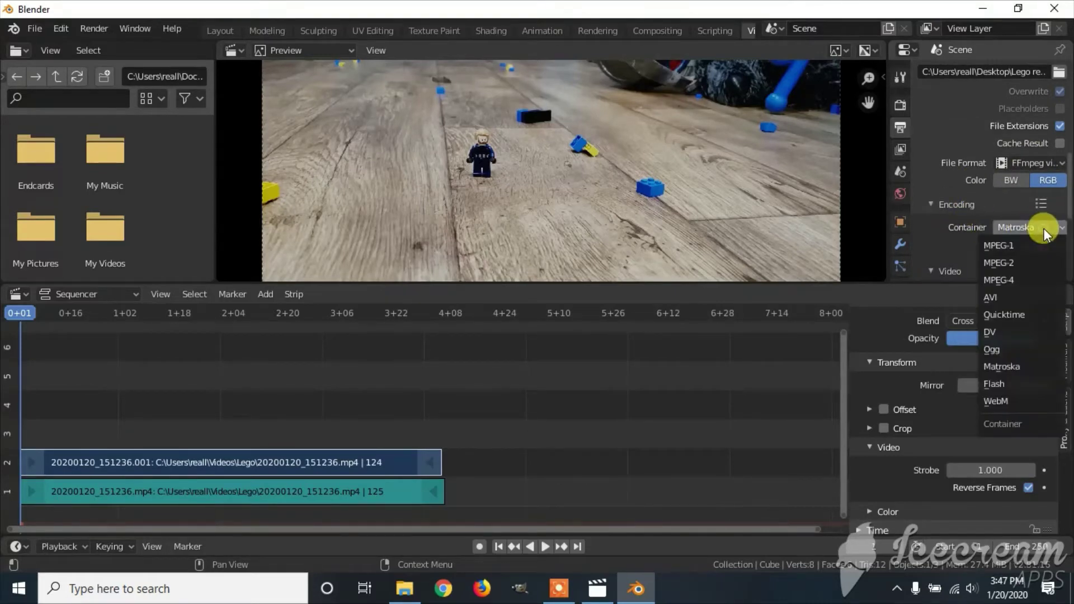
{"action": "left_click", "coordinate": [1017, 275]}
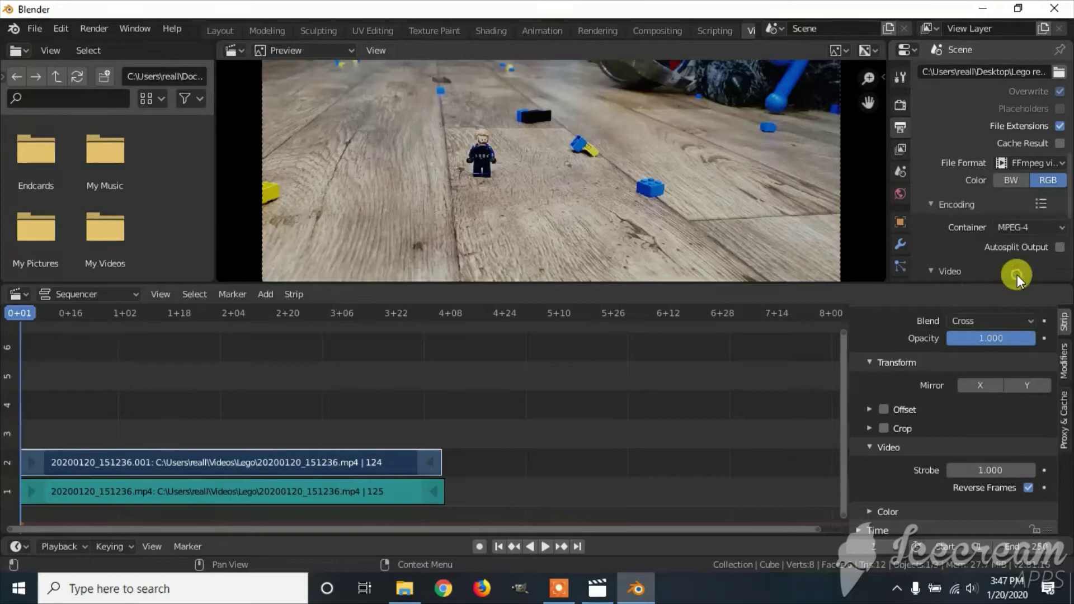
- Review the video encoding settings and the available audio codecs, keeping the audio codec at No Audio
{"action": "scroll", "coordinate": [997, 243], "scroll_direction": "down", "scroll_amount": 1}
{"action": "scroll", "coordinate": [993, 226], "scroll_direction": "down", "scroll_amount": 2}
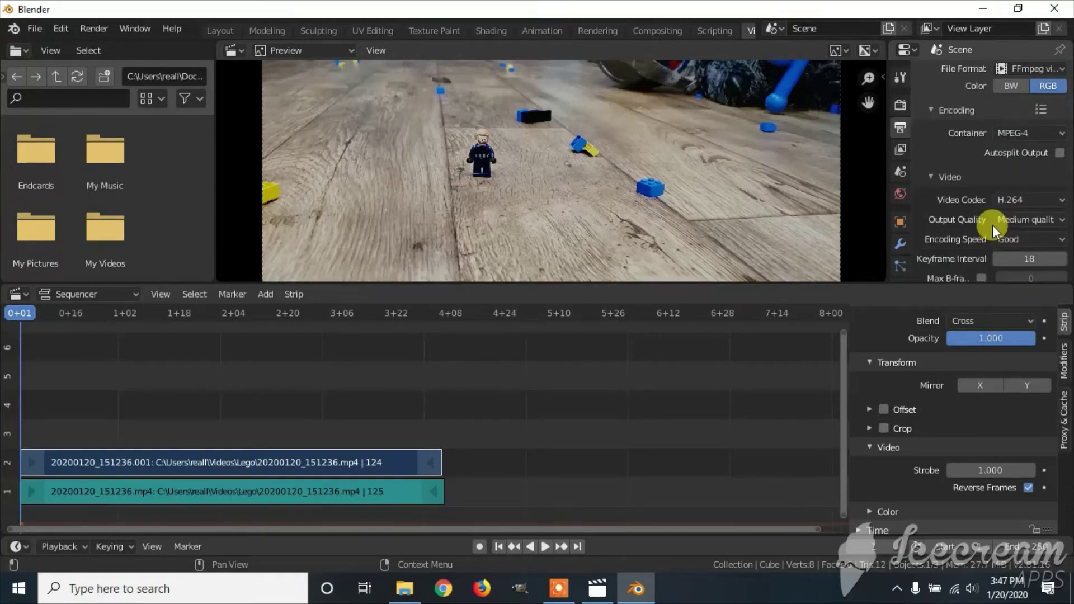
{"action": "scroll", "coordinate": [993, 225], "scroll_direction": "down", "scroll_amount": 1}
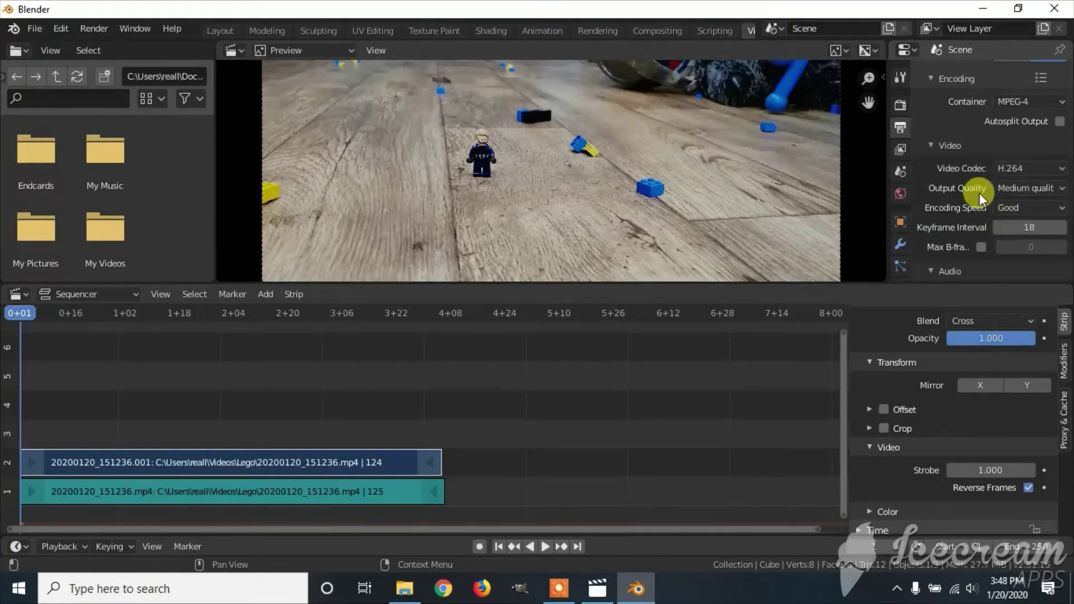
{"action": "scroll", "coordinate": [977, 192], "scroll_direction": "down", "scroll_amount": 2}
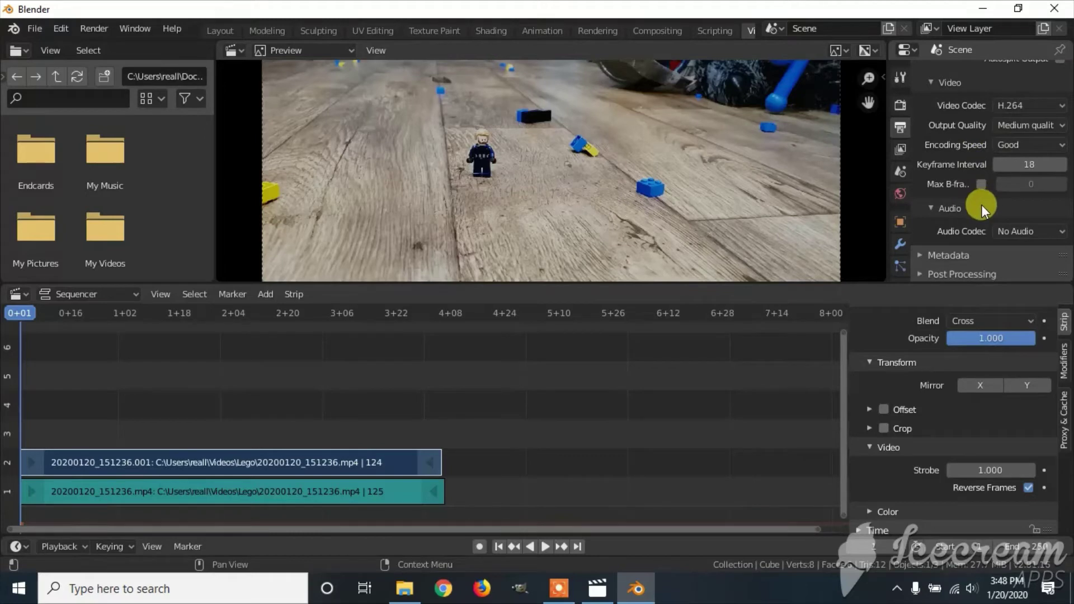
{"action": "left_click", "coordinate": [1047, 237]}
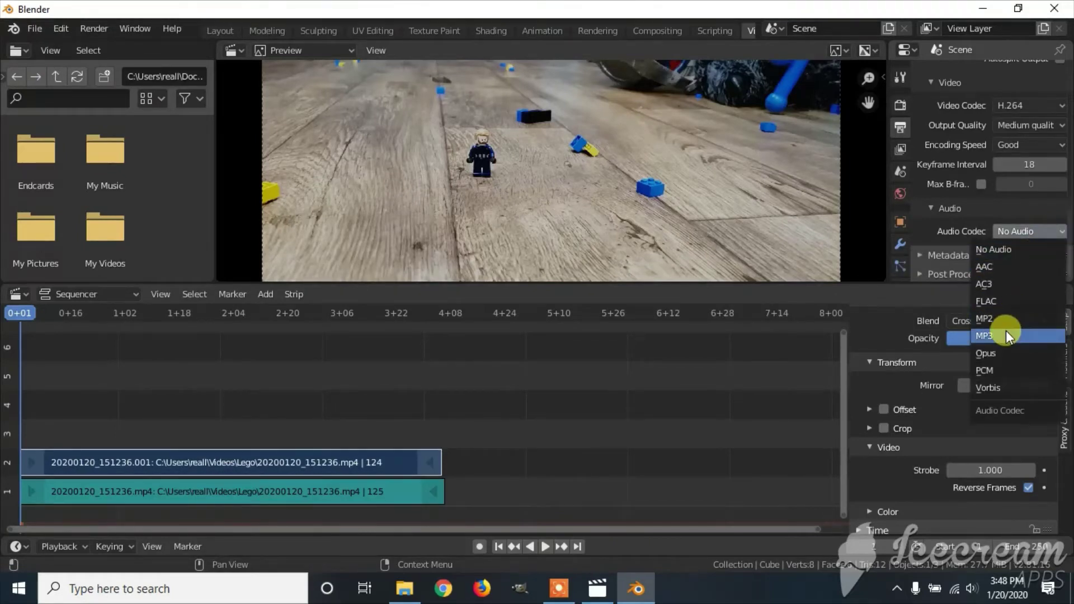
{"action": "left_click", "coordinate": [1027, 231]}
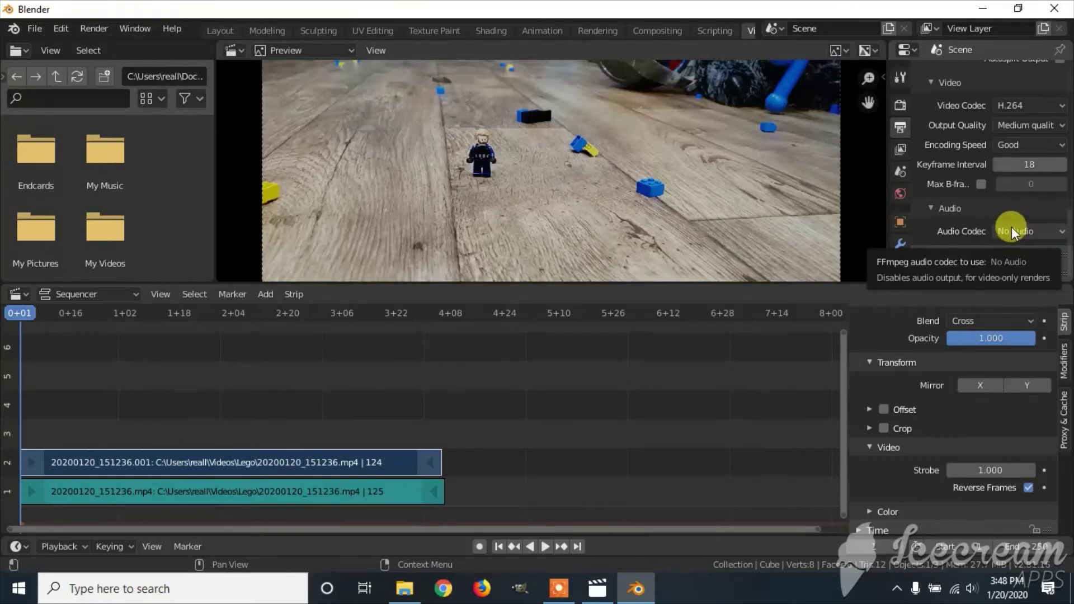
- Set the scene's end frame to 124 to match the length of the reversed video strip
{"action": "left_click", "coordinate": [425, 465]}
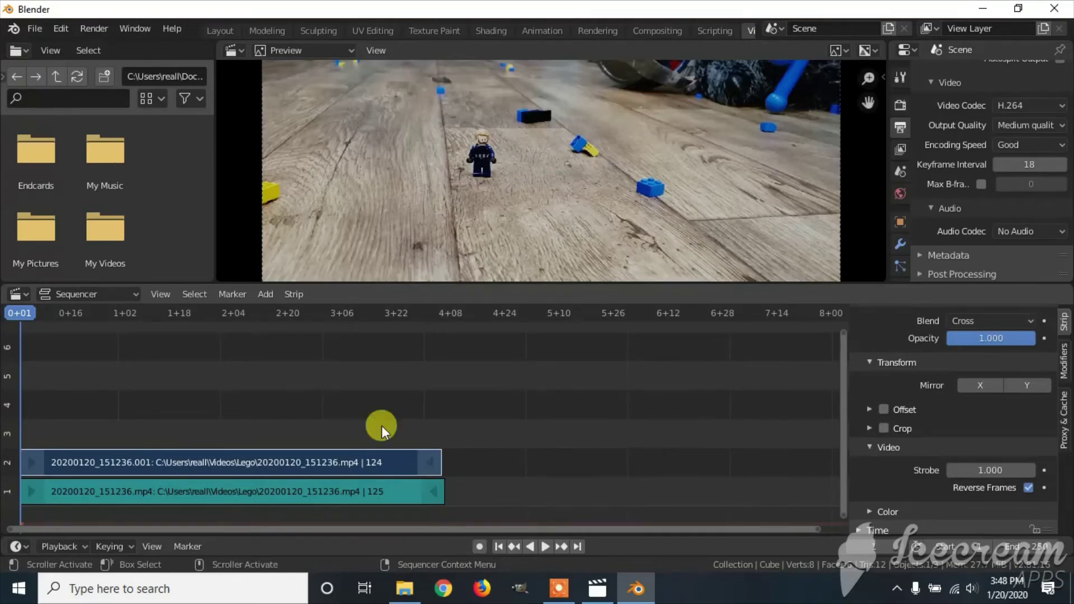
{"action": "left_click", "coordinate": [1035, 547]}
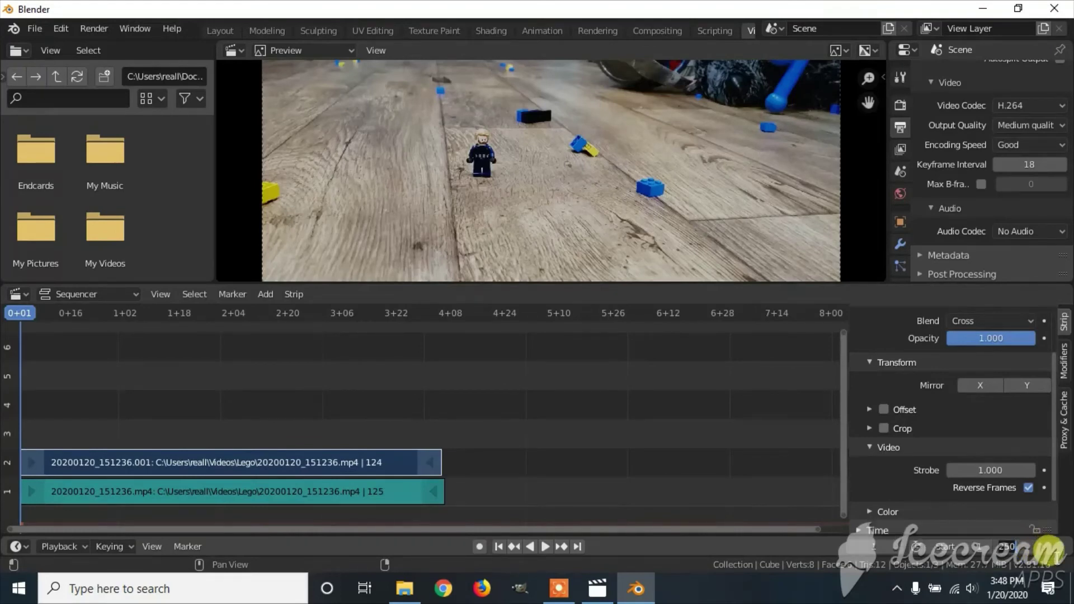
{"action": "type", "text": "124"}
{"action": "key", "text": "Return"}
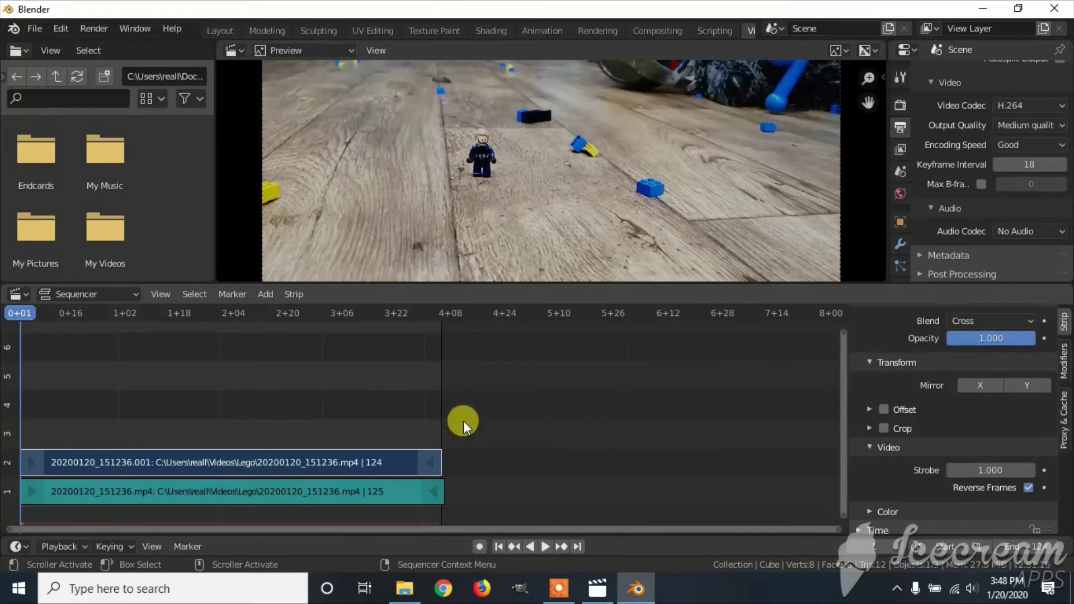
- Render the reversed clip as an animation
{"action": "left_click", "coordinate": [98, 28]}
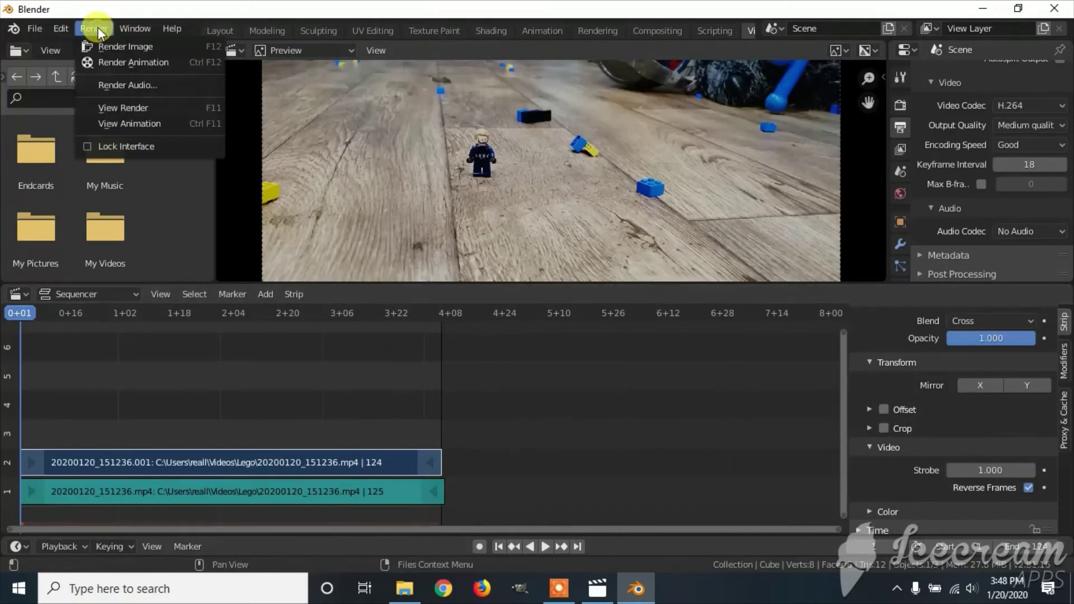
{"action": "left_click", "coordinate": [115, 59]}
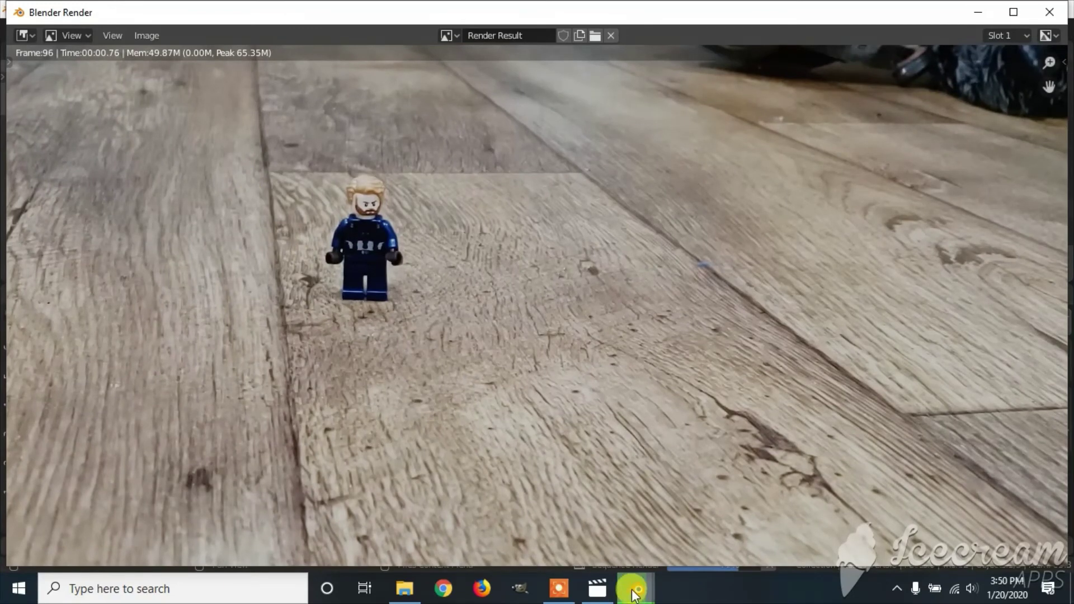
{"action": "mouse_move", "coordinate": [632, 589]}
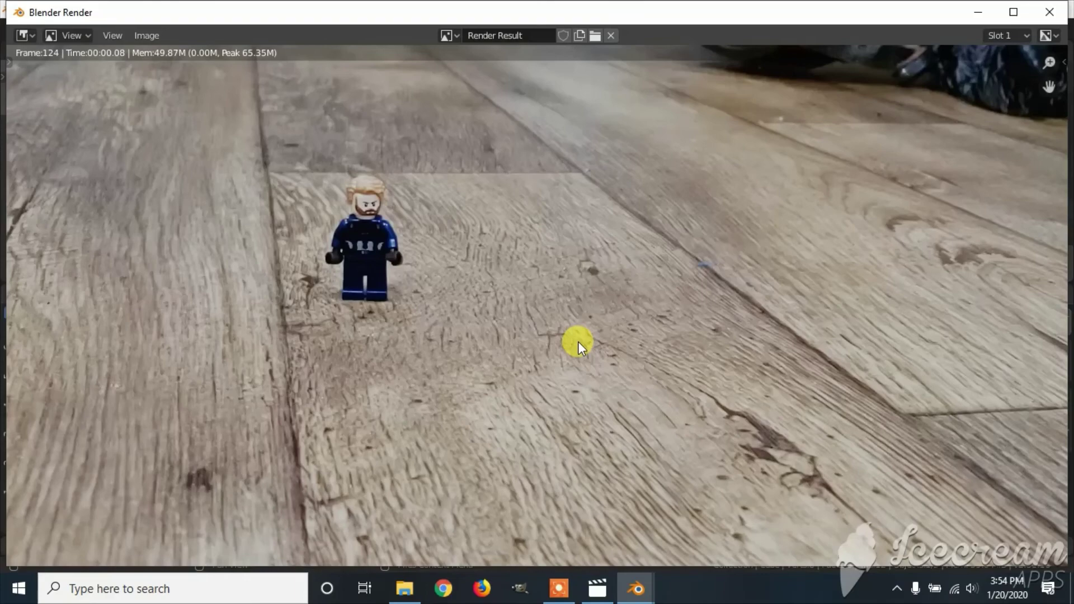
- Switch to File Explorer and open the rendered video "Lego reverse0001-0124" from the Desktop folder for playback
{"action": "left_click", "coordinate": [411, 587]}
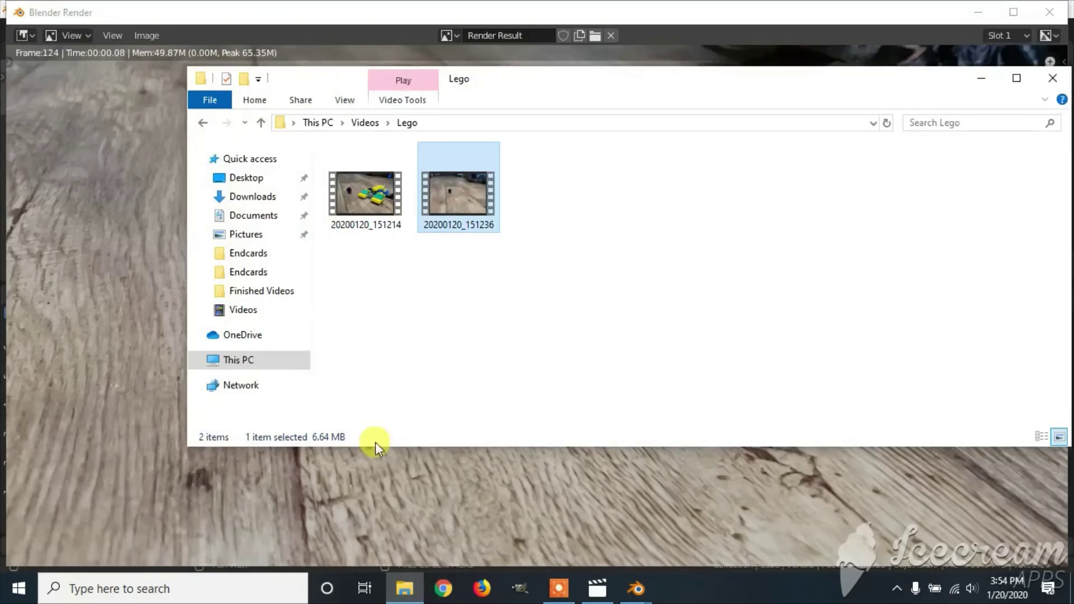
{"action": "left_click", "coordinate": [246, 310]}
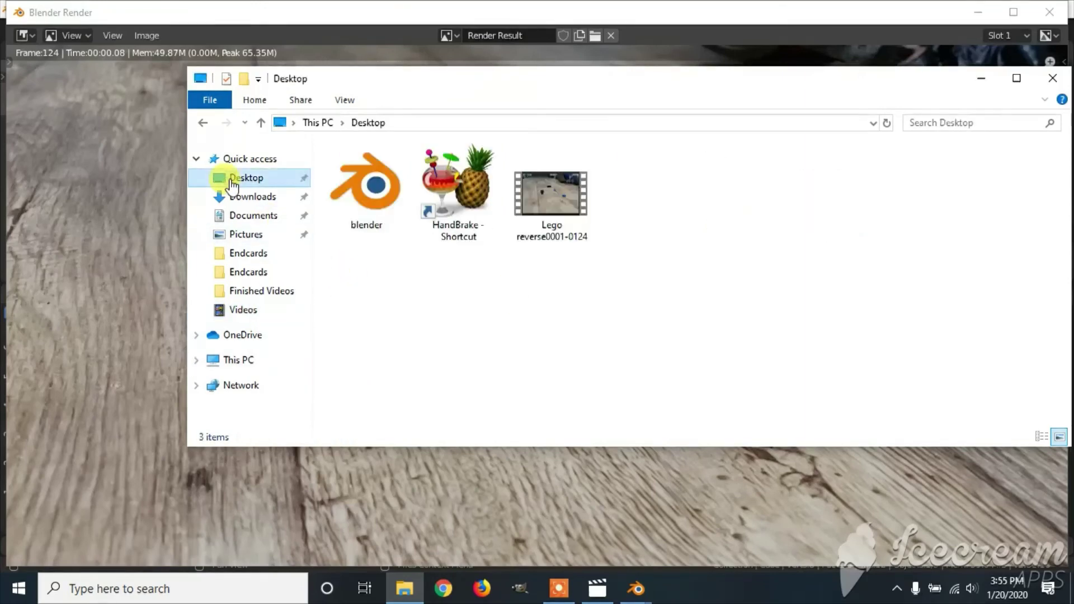
{"action": "double_click", "coordinate": [549, 214]}
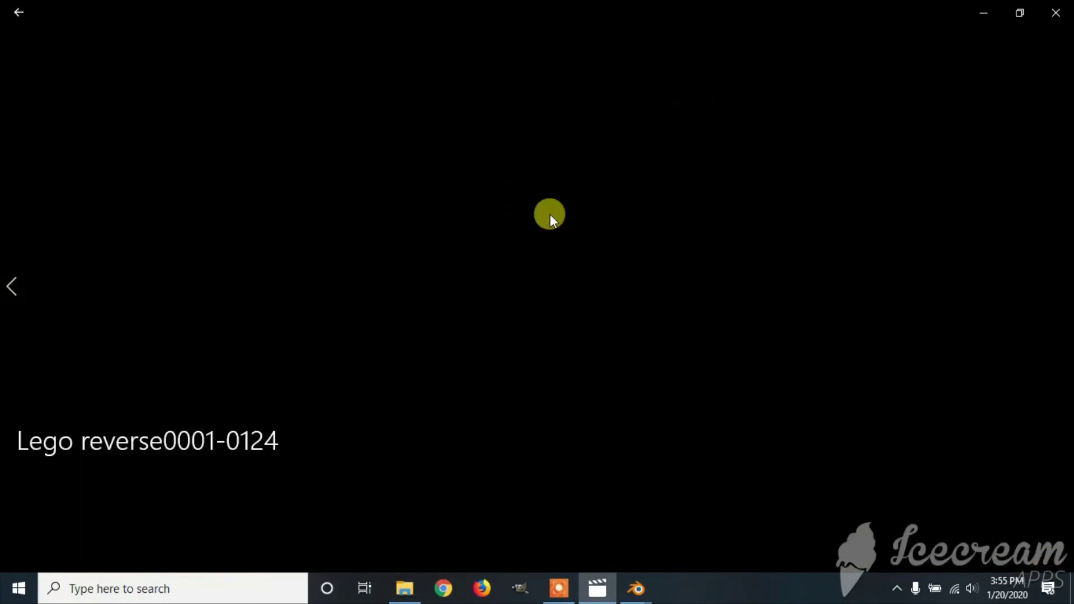